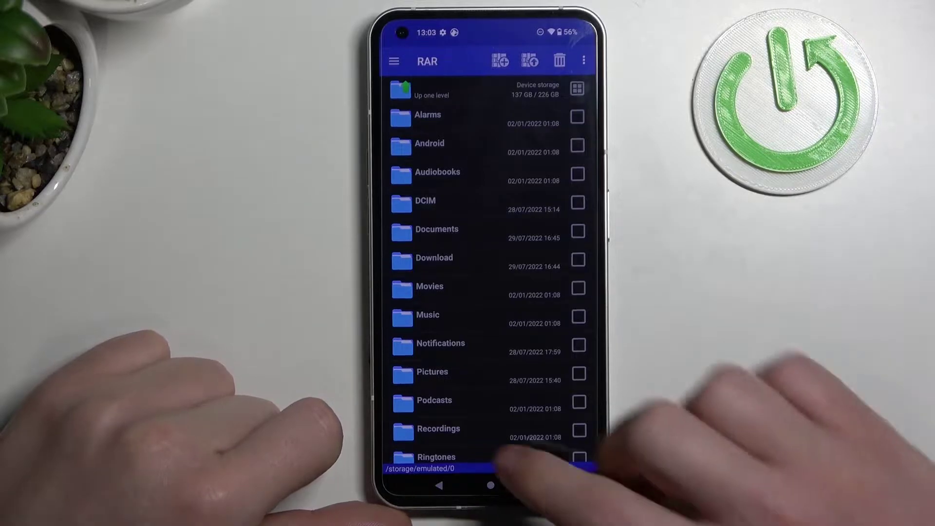
Relaunch RAR and open Camera.rar in DCIM > Camera to list its three JPG images.
left_click(490, 485)
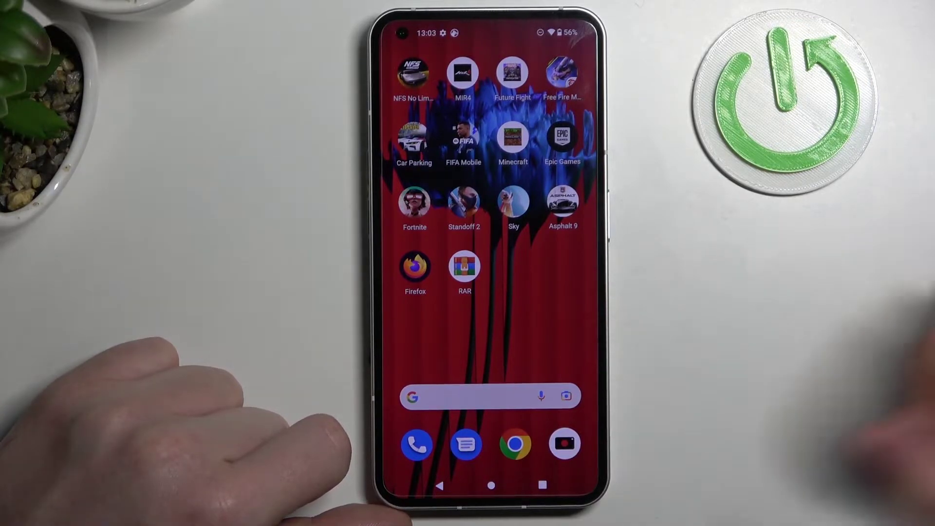
left_click(465, 267)
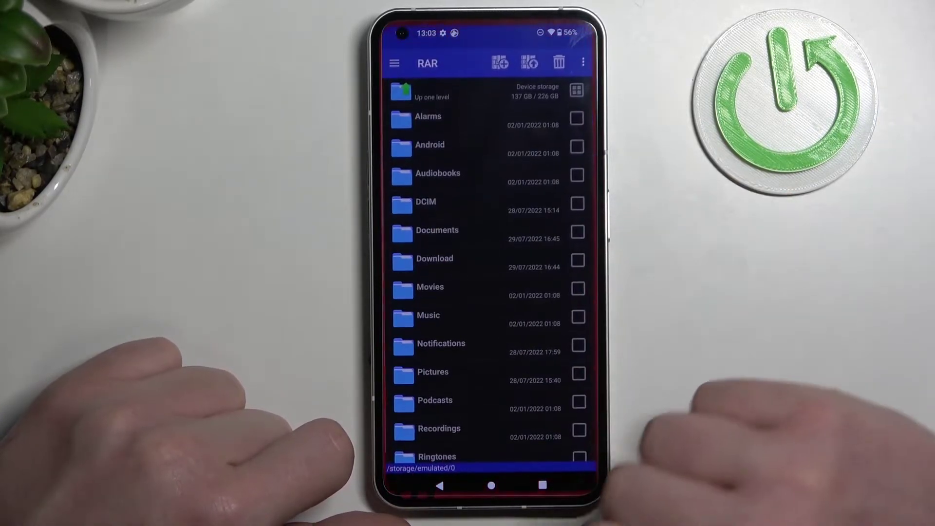
left_click(545, 205)
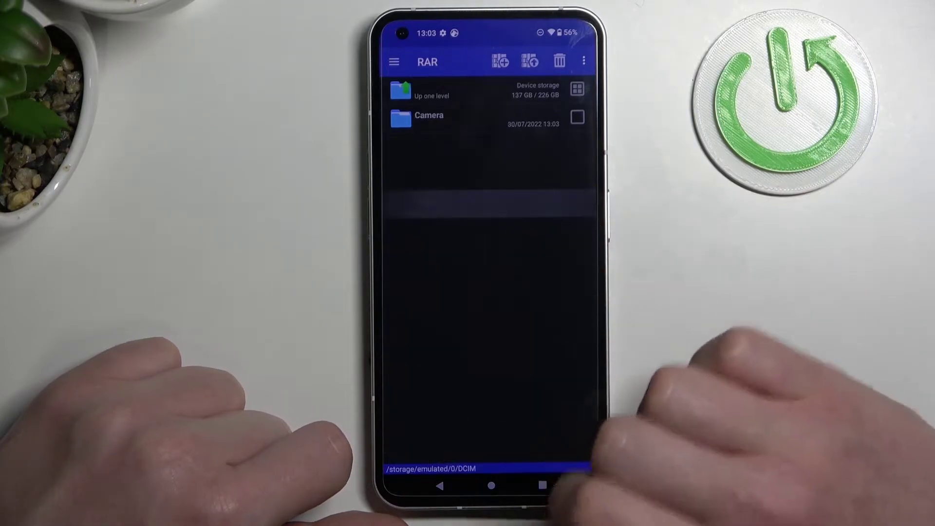
left_click(526, 118)
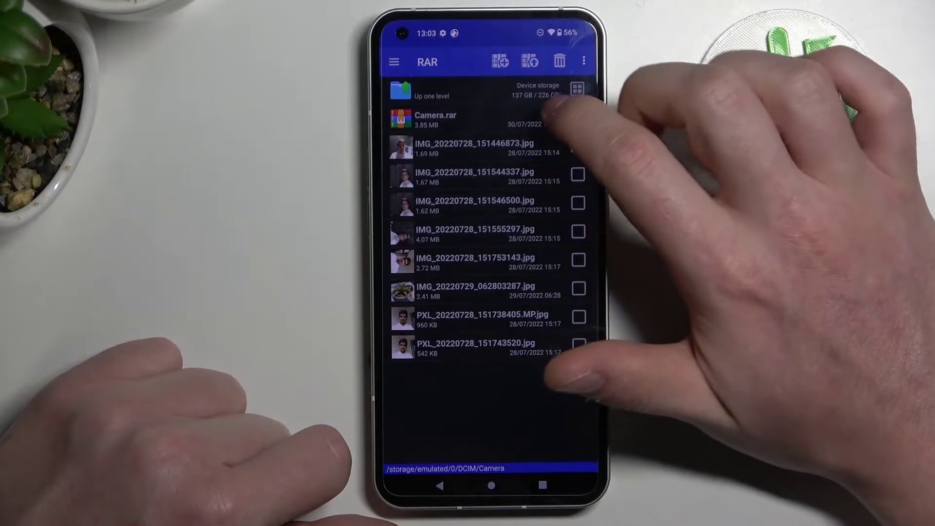
left_click(475, 120)
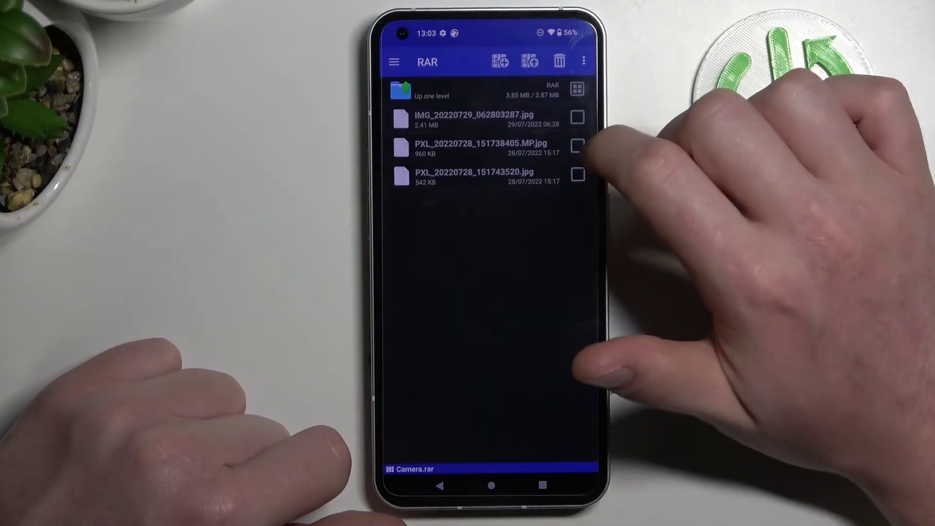
Choose the storage root's Movies folder as the extraction destination for Camera.rar.
left_click(530, 61)
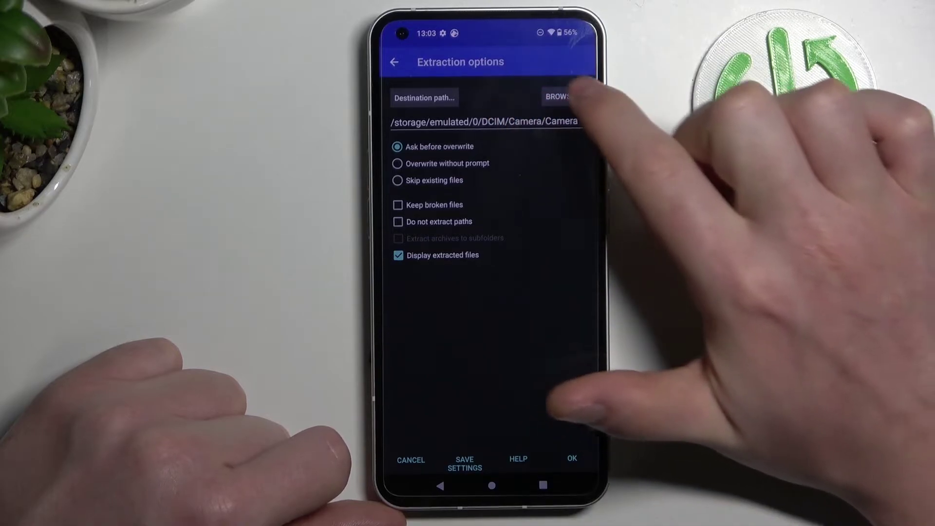
left_click(559, 96)
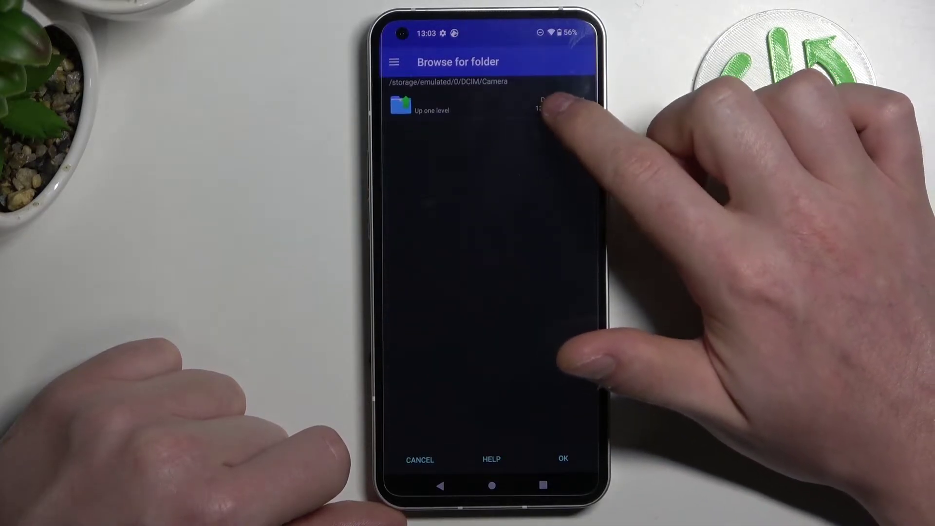
left_click(559, 105)
left_click(532, 305)
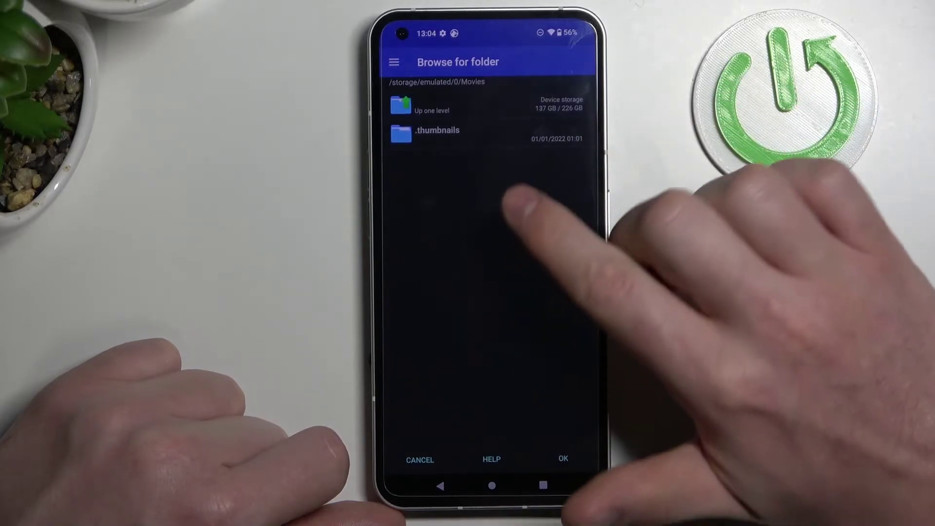
left_click(570, 459)
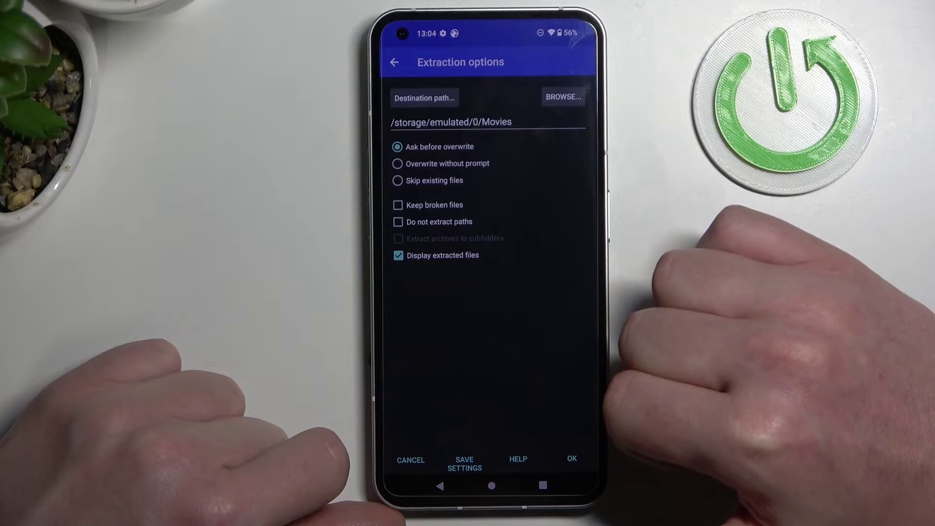
Extract Camera.rar and return to the Movies folder to confirm its three JPG files.
left_click(570, 460)
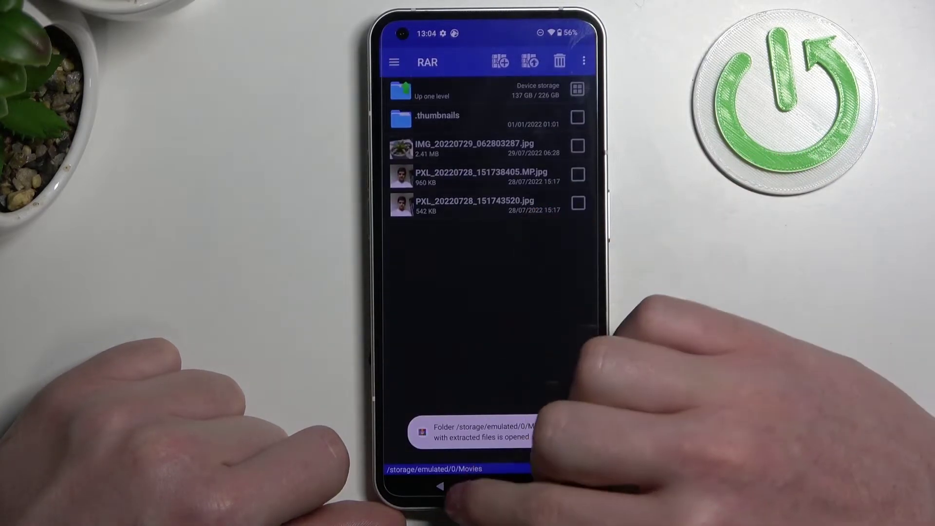
left_click(440, 487)
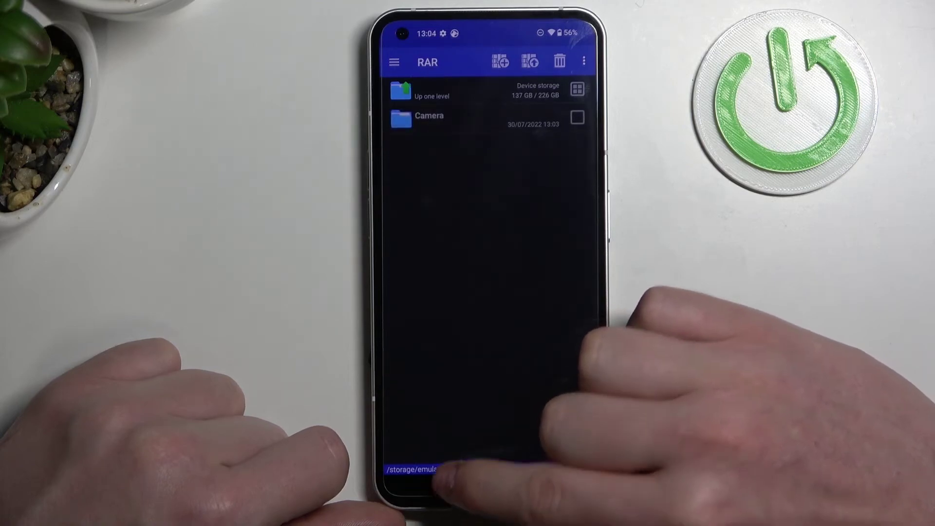
left_click(440, 487)
left_click(431, 287)
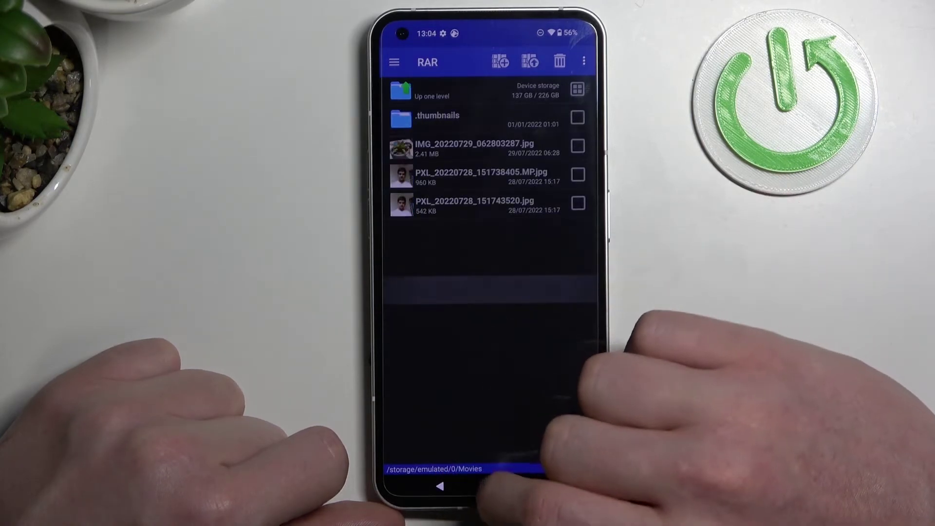